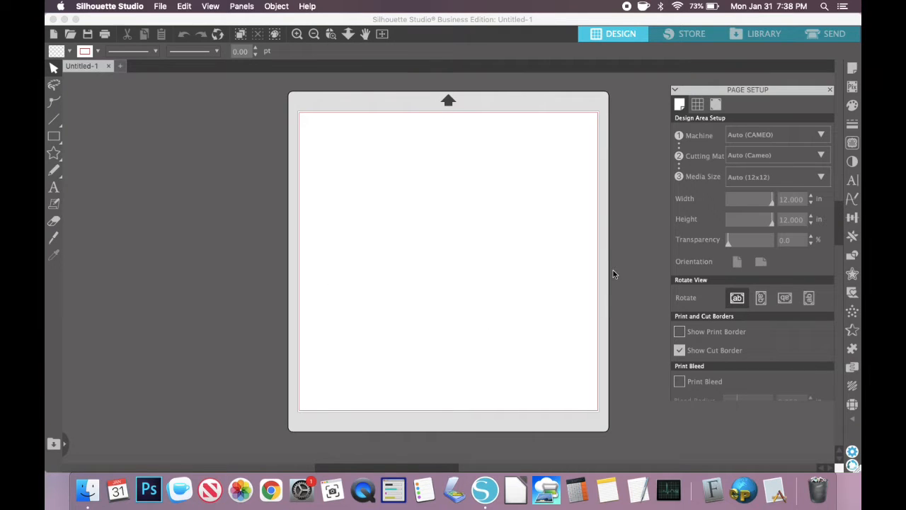
Review the page setup's cutting mat and media size choices, and preview the print border on the page
{"action": "left_click", "coordinate": [830, 77]}
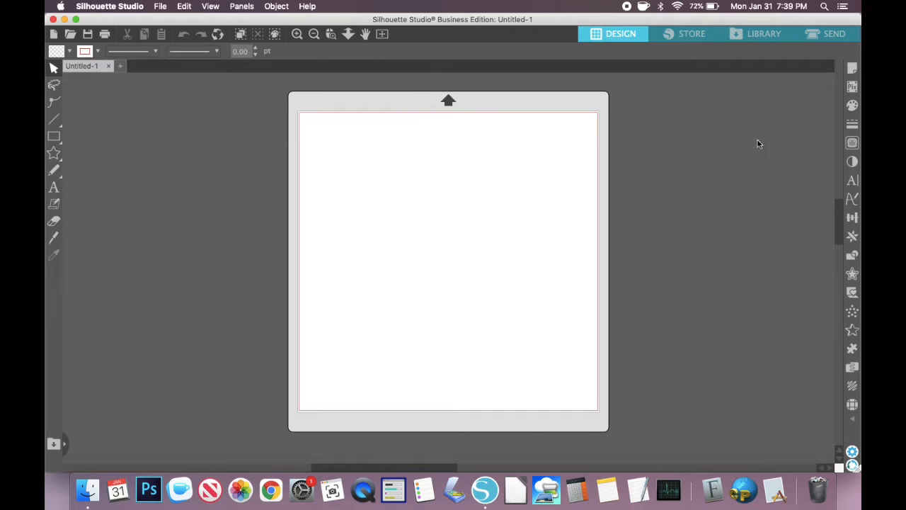
{"action": "left_click", "coordinate": [854, 73]}
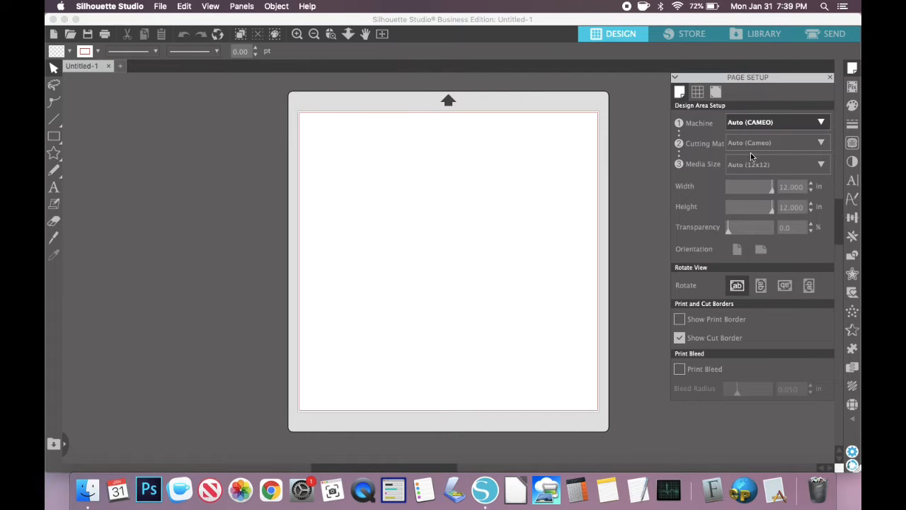
{"action": "left_click", "coordinate": [792, 144]}
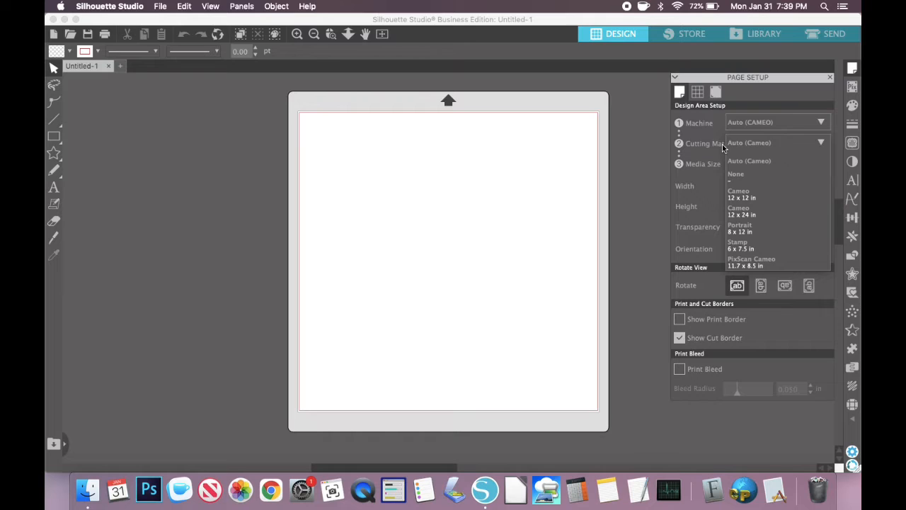
{"action": "left_click", "coordinate": [691, 175]}
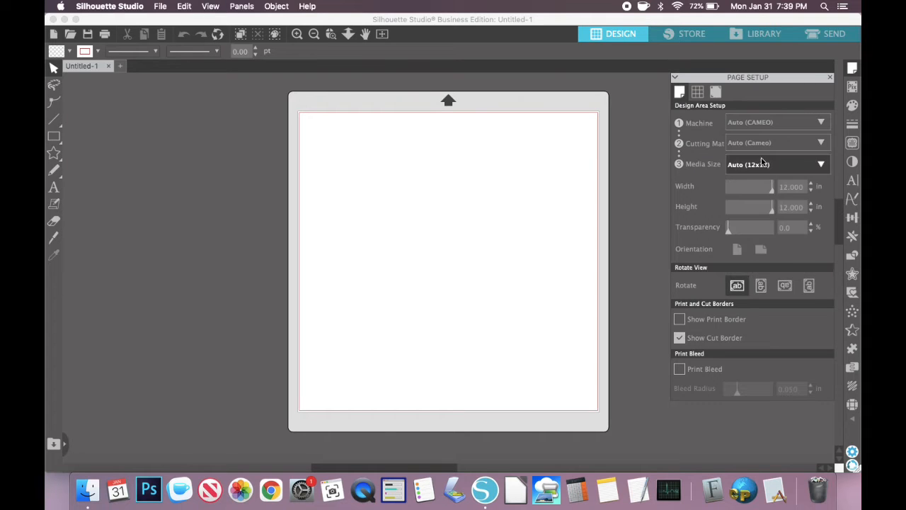
{"action": "left_click", "coordinate": [767, 163]}
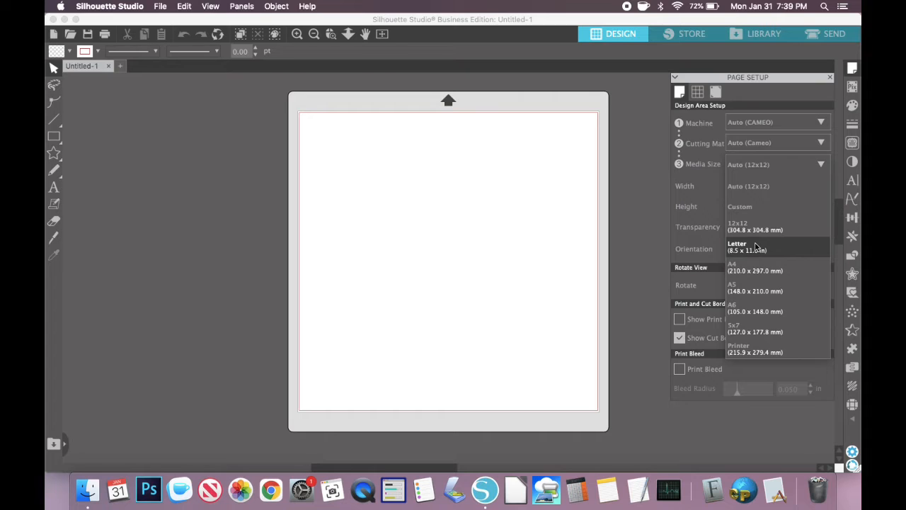
{"action": "left_click", "coordinate": [756, 248]}
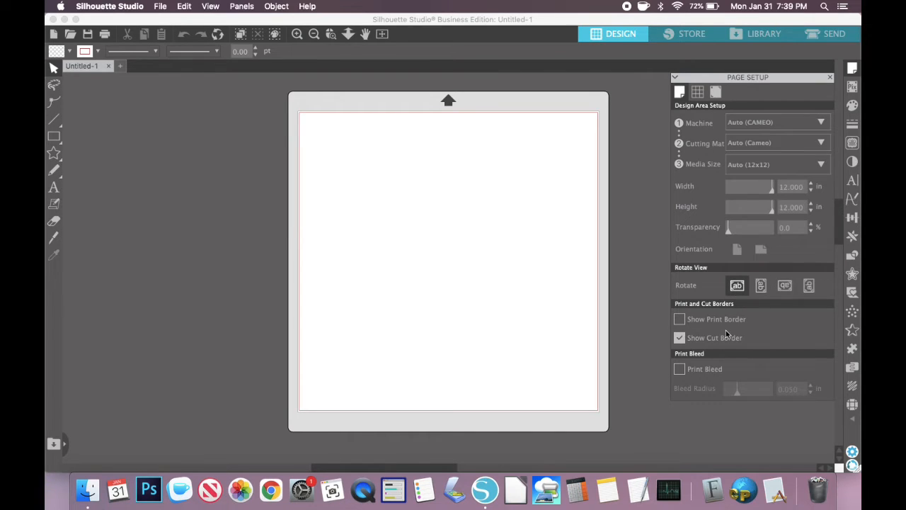
{"action": "left_click", "coordinate": [680, 319]}
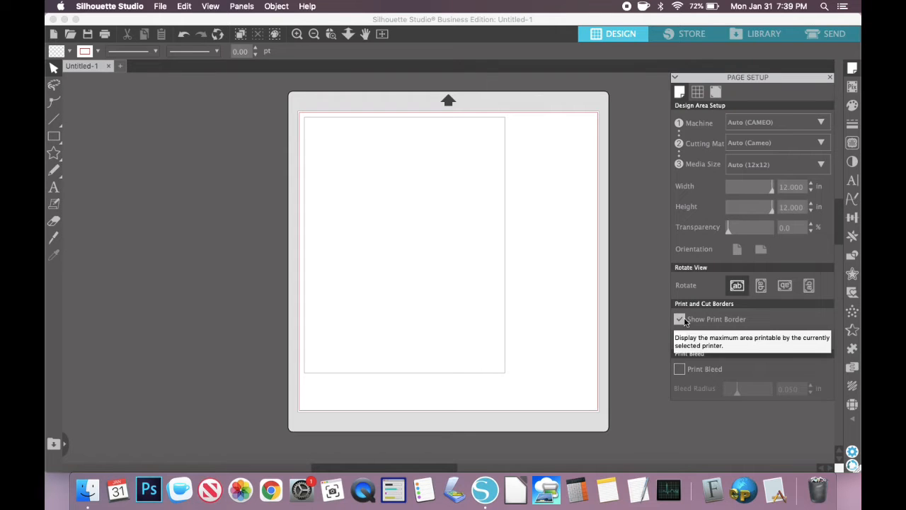
{"action": "left_click", "coordinate": [680, 319]}
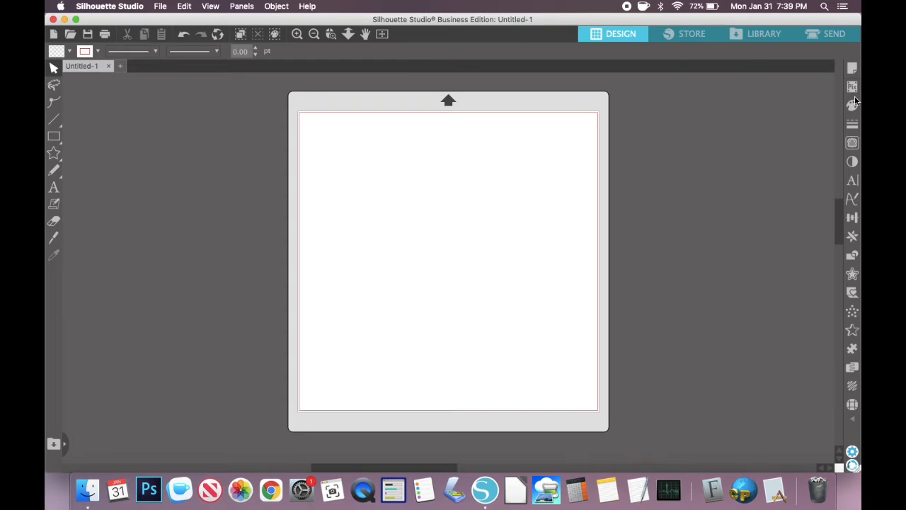
Look through the PixScan, Fill, Line Style, Trace, Image Effects and Text Style settings, ending with the page setup closed
{"action": "left_click", "coordinate": [853, 92]}
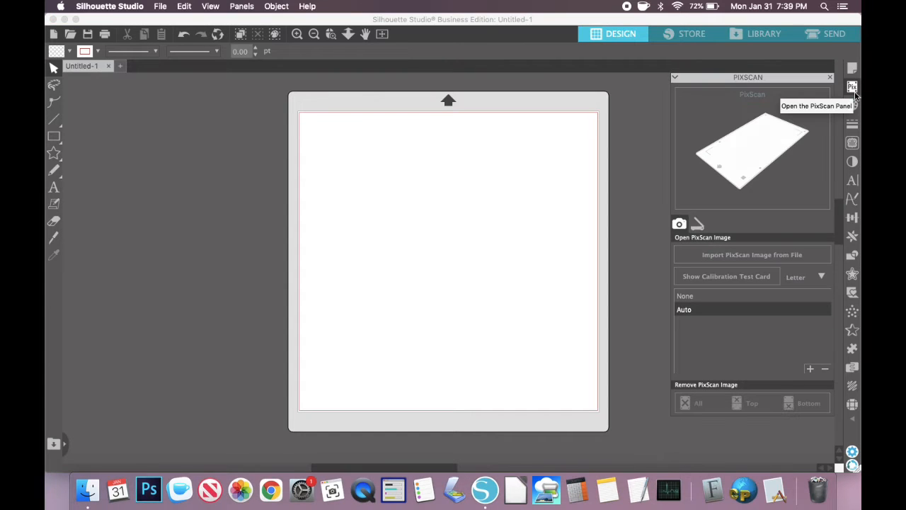
{"action": "left_click", "coordinate": [853, 106]}
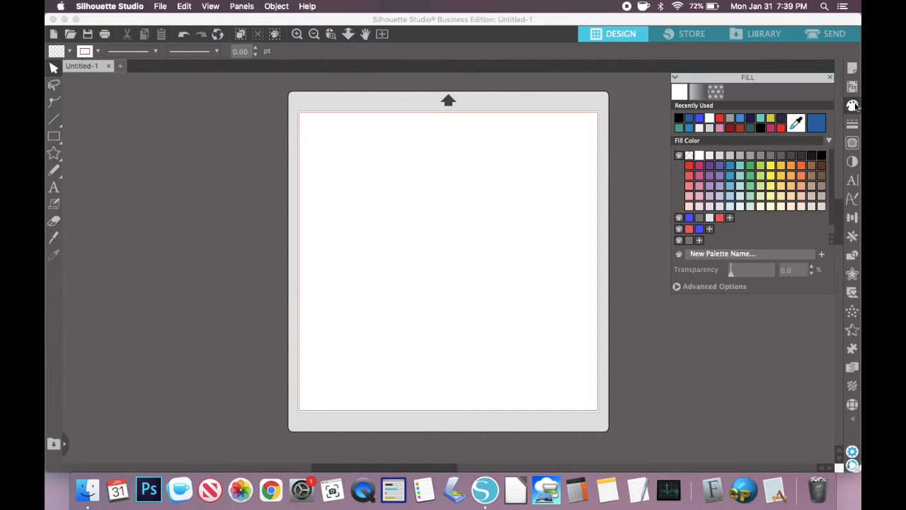
{"action": "left_click", "coordinate": [855, 130]}
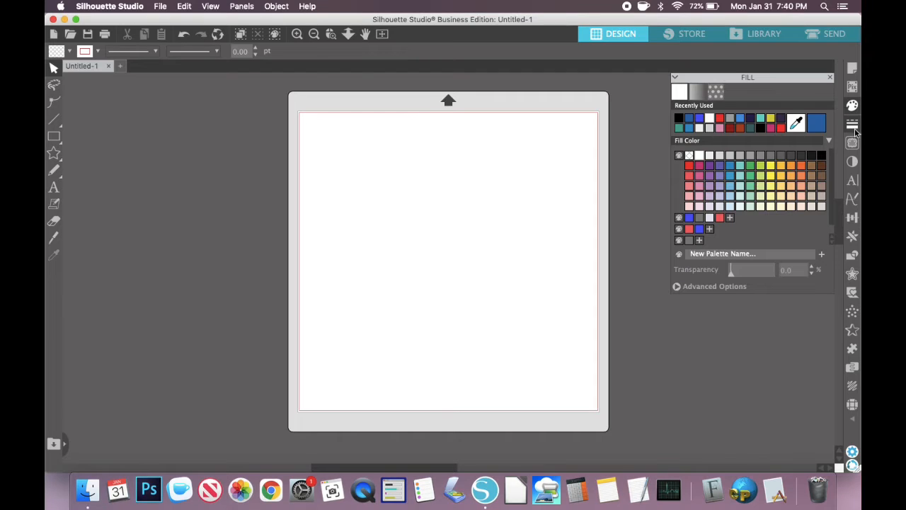
{"action": "left_click", "coordinate": [854, 129]}
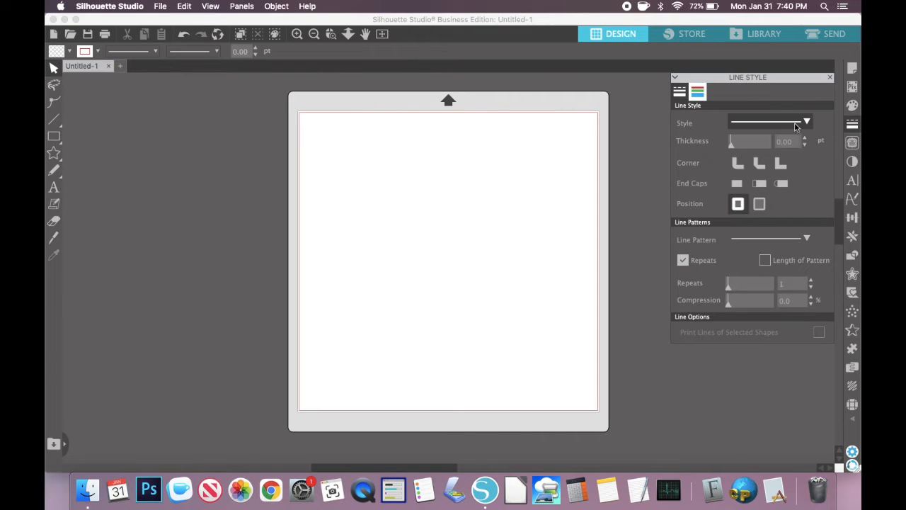
{"action": "left_click", "coordinate": [852, 144]}
{"action": "left_click", "coordinate": [853, 143]}
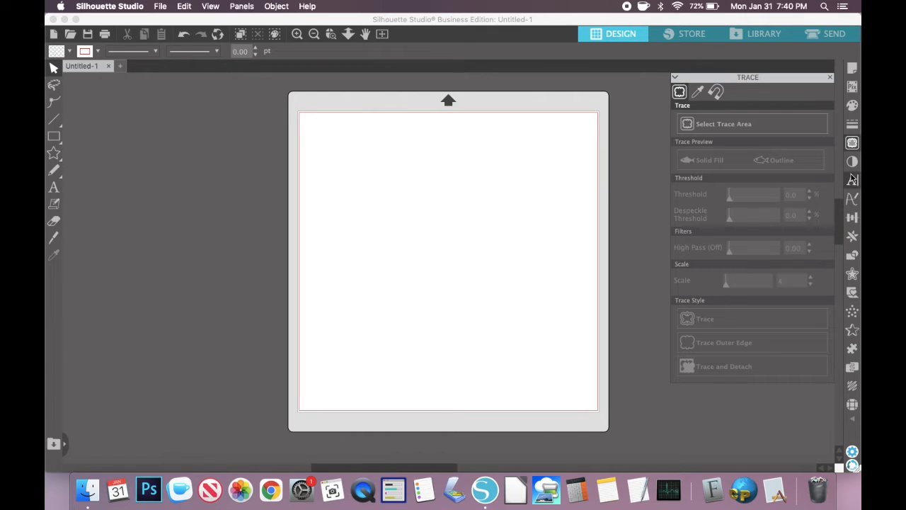
{"action": "left_click", "coordinate": [852, 164]}
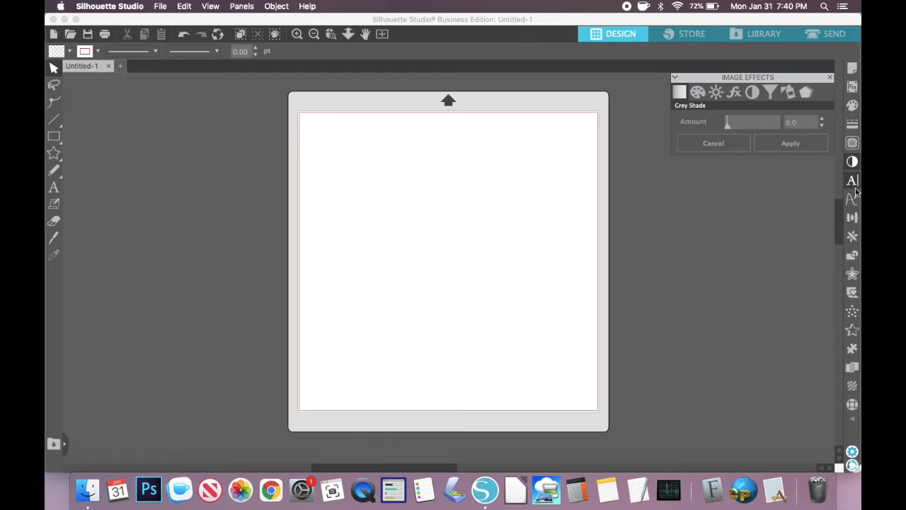
{"action": "left_click", "coordinate": [853, 187]}
{"action": "left_click", "coordinate": [853, 189]}
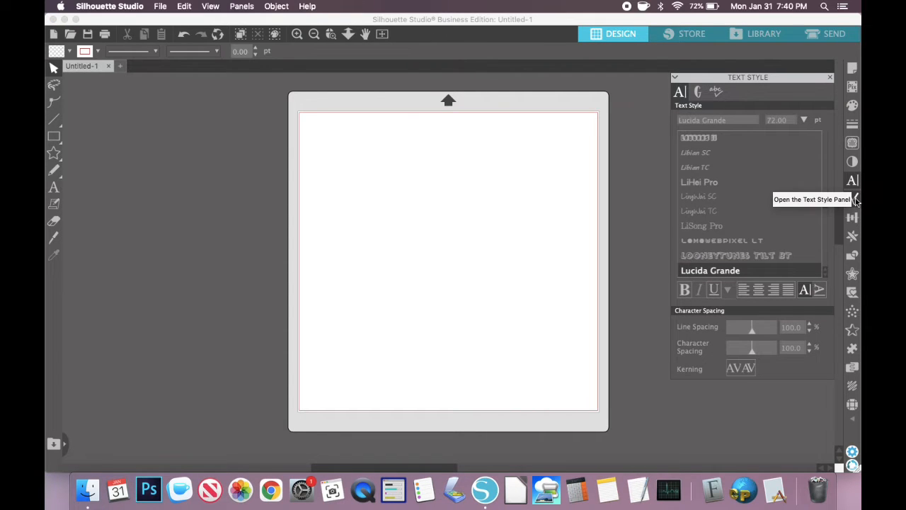
{"action": "left_click", "coordinate": [855, 201]}
{"action": "left_click", "coordinate": [852, 67]}
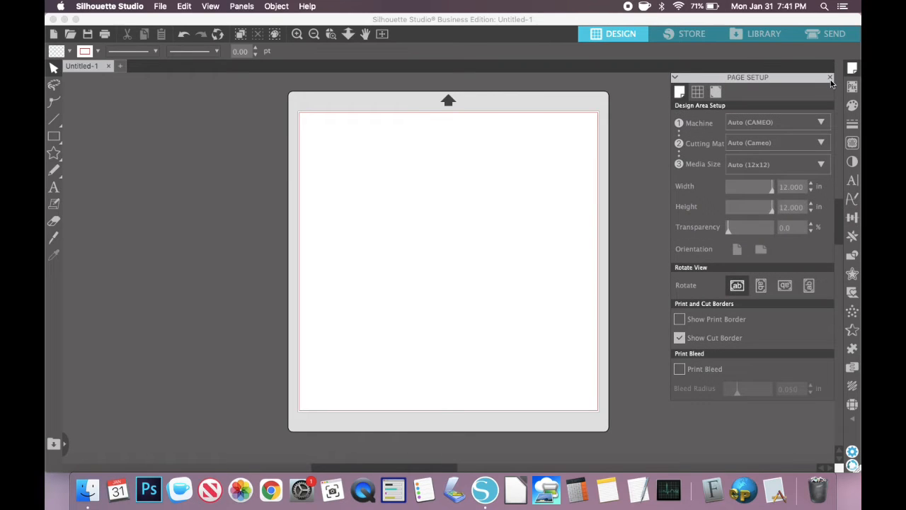
{"action": "left_click", "coordinate": [831, 78]}
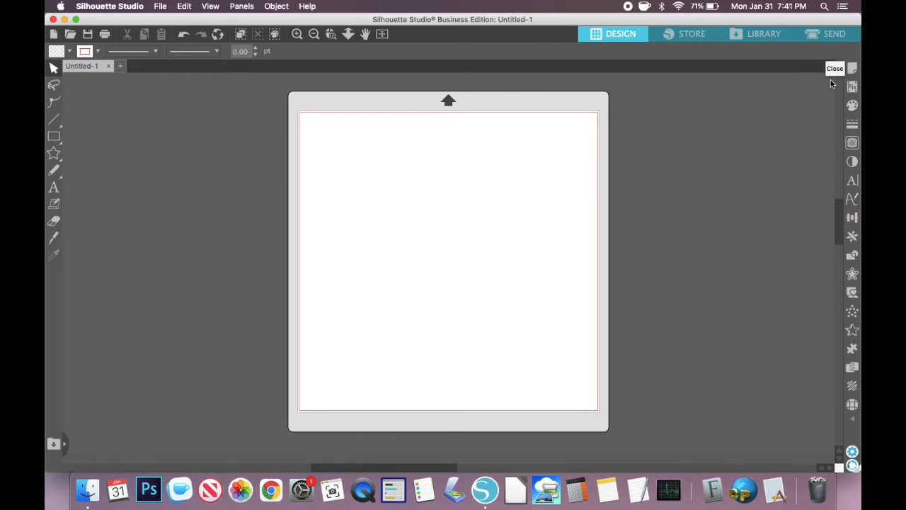
Show the grid on the design page
{"action": "left_click", "coordinate": [211, 6]}
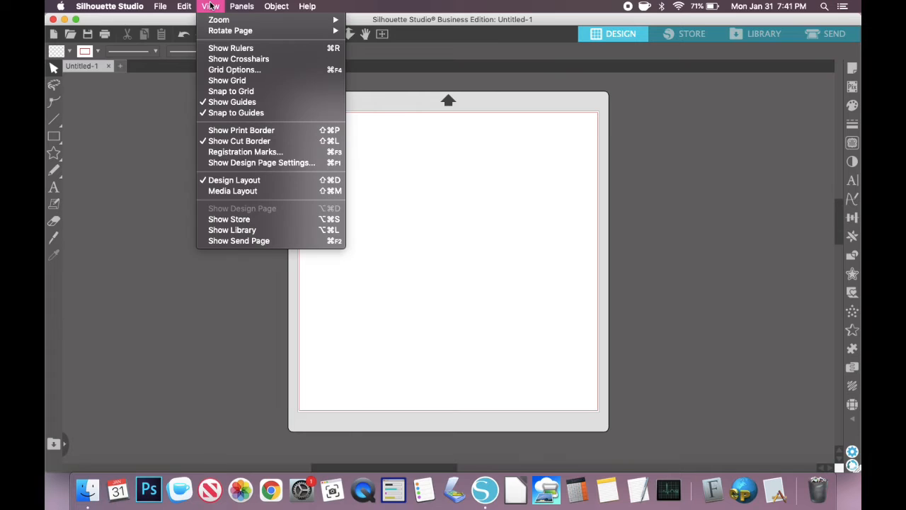
{"action": "left_click", "coordinate": [226, 81]}
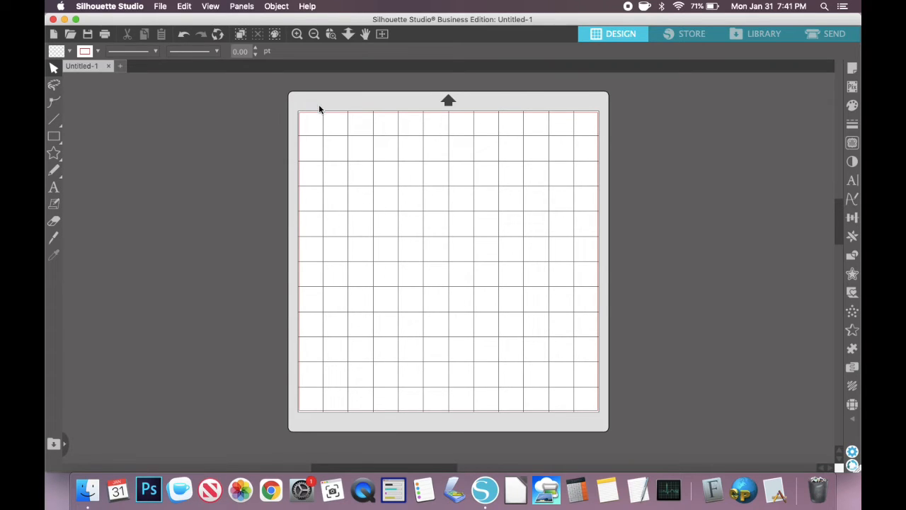
Add the text "Chimpies Designs" near the upper-left corner of the mat
{"action": "left_click", "coordinate": [55, 189]}
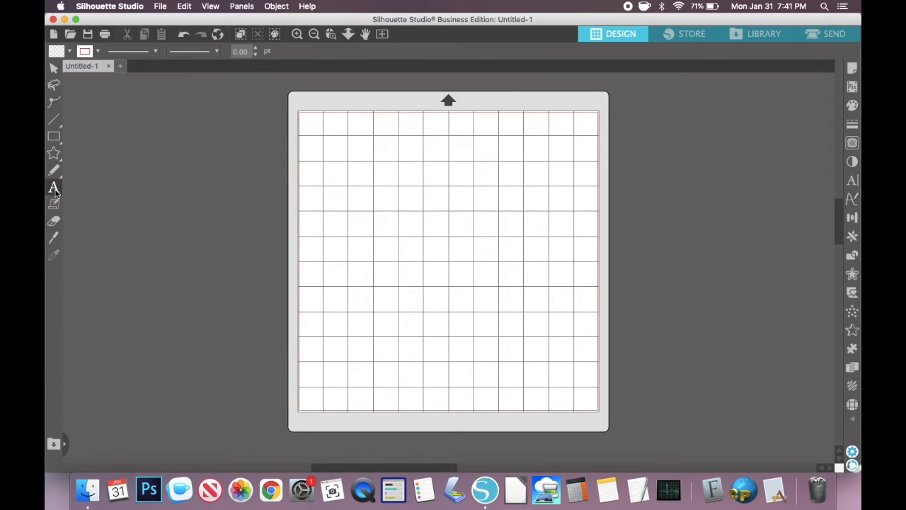
{"action": "left_click", "coordinate": [320, 159]}
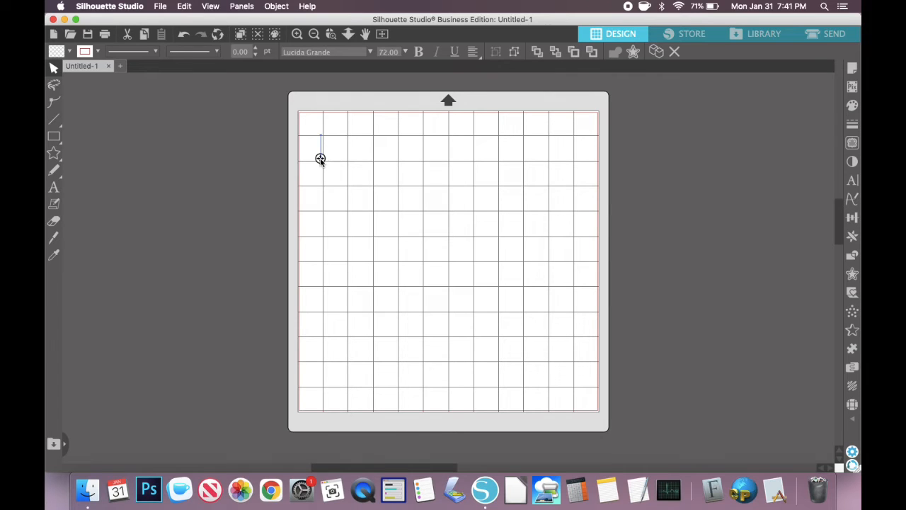
{"action": "type", "text": "Chim"}
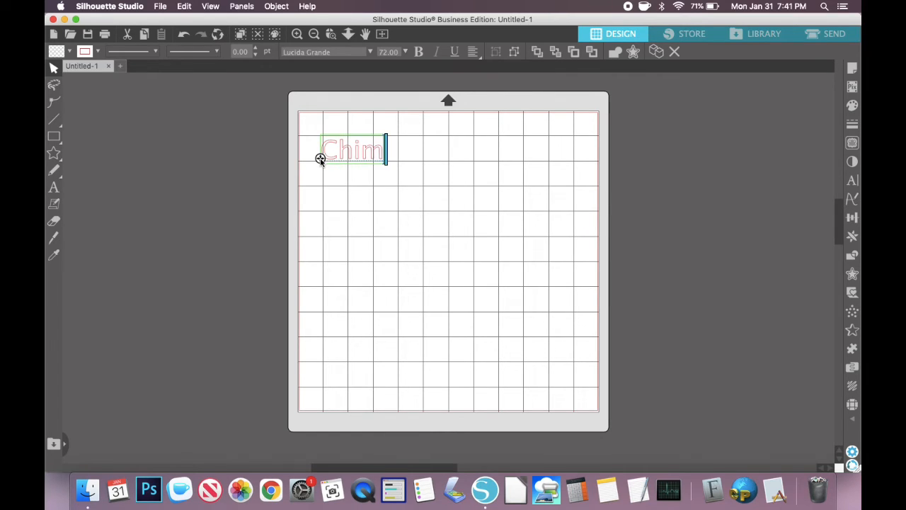
{"action": "type", "text": "pies D"}
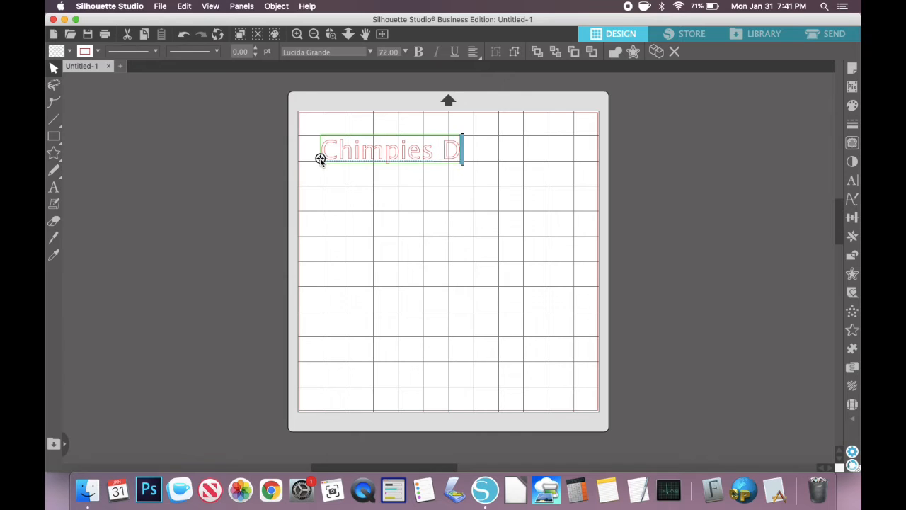
{"action": "type", "text": "esigns"}
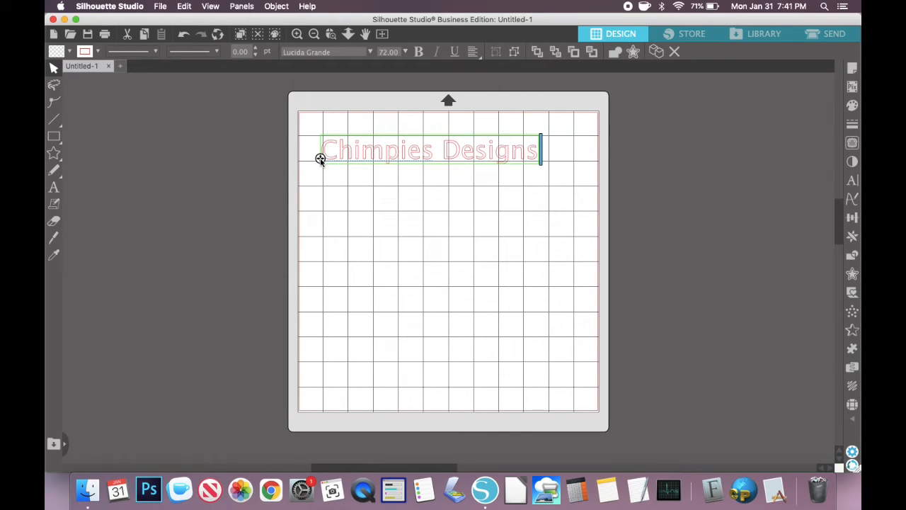
{"action": "left_click", "coordinate": [372, 185]}
Enlarge the "Chimpies Designs" text to about 11.6 in wide and move it up to the mat's top edge
{"action": "left_click", "coordinate": [375, 147]}
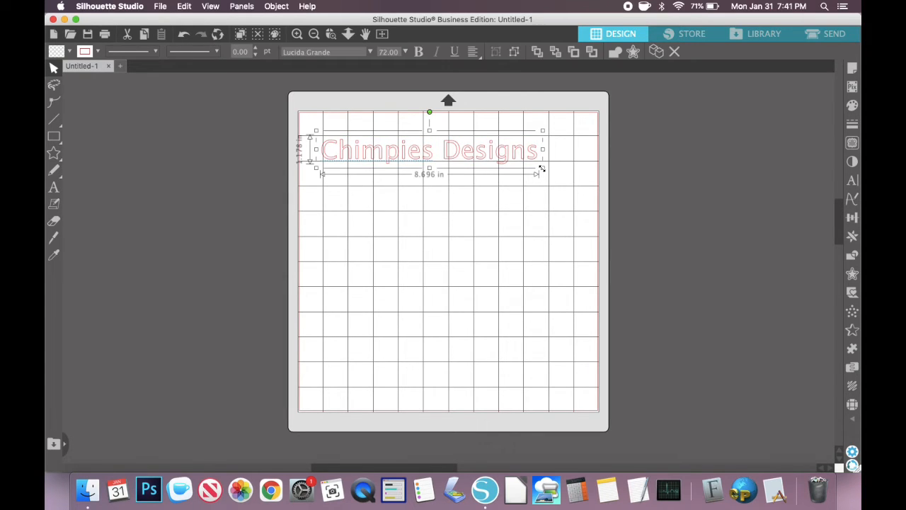
{"action": "left_click_drag", "start_coordinate": [541, 168], "coordinate": [598, 185]}
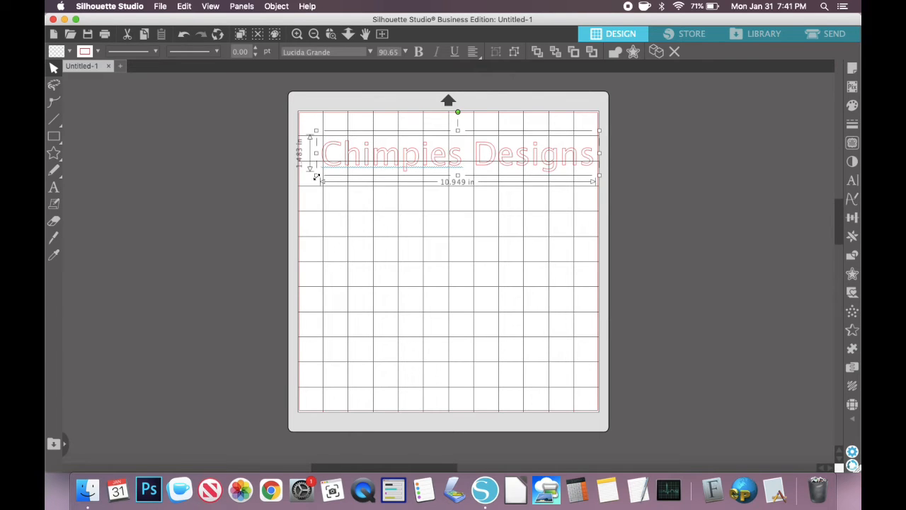
{"action": "left_click_drag", "start_coordinate": [316, 180], "coordinate": [300, 186]}
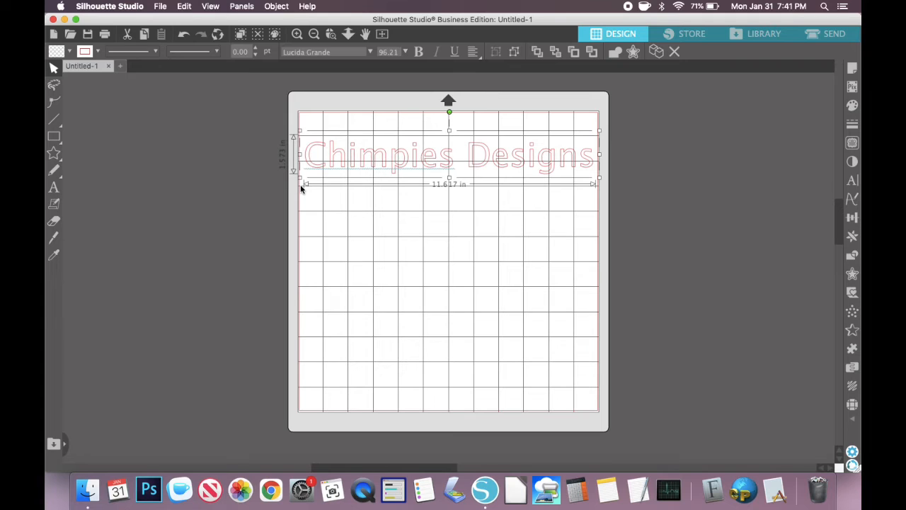
{"action": "left_click_drag", "start_coordinate": [397, 151], "coordinate": [397, 141]}
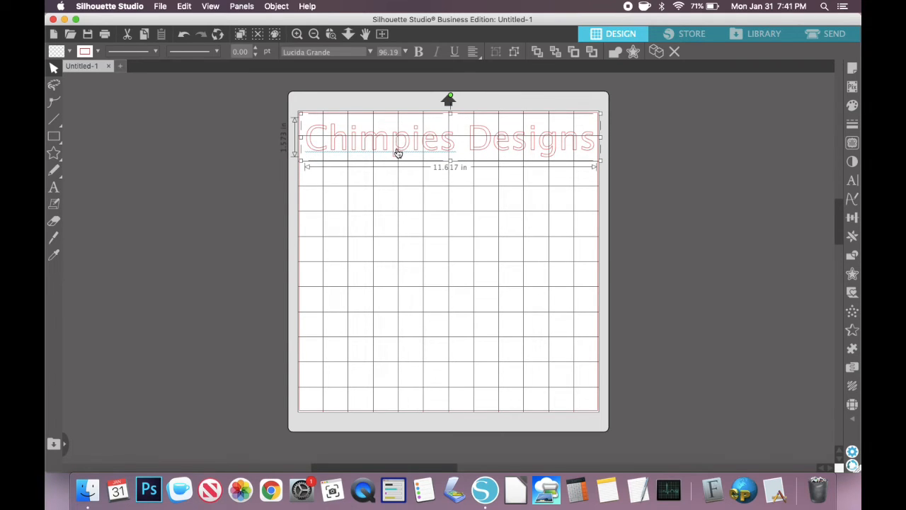
Fill the whole "Chimpies Designs" text with solid red and deselect it
{"action": "double_click", "coordinate": [398, 152]}
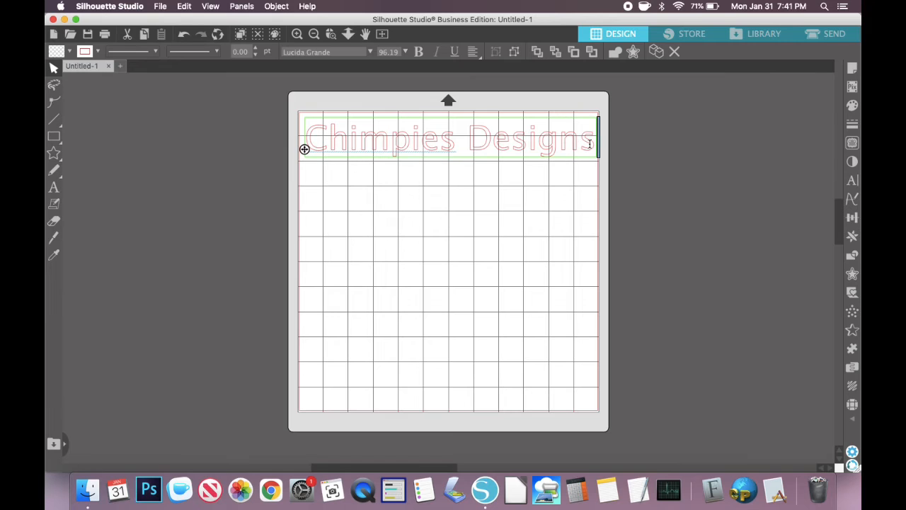
{"action": "left_click_drag", "start_coordinate": [590, 143], "coordinate": [271, 135]}
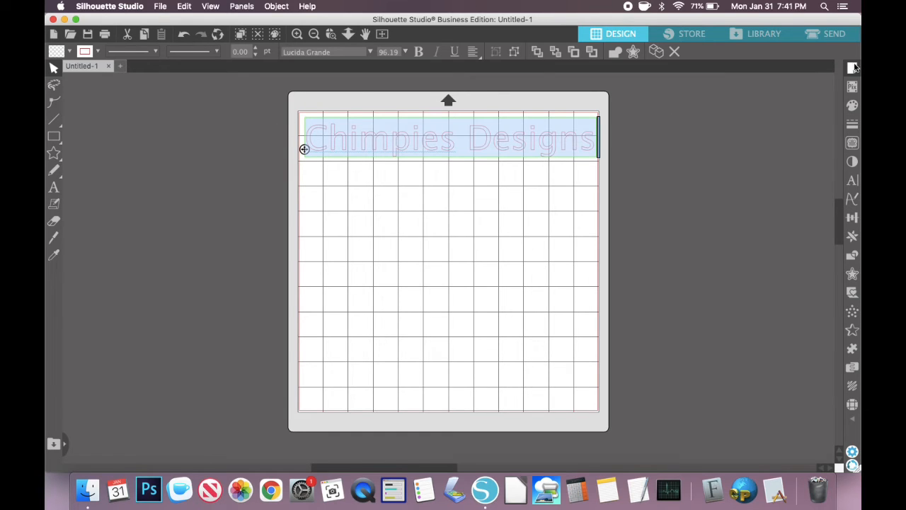
{"action": "left_click", "coordinate": [850, 106]}
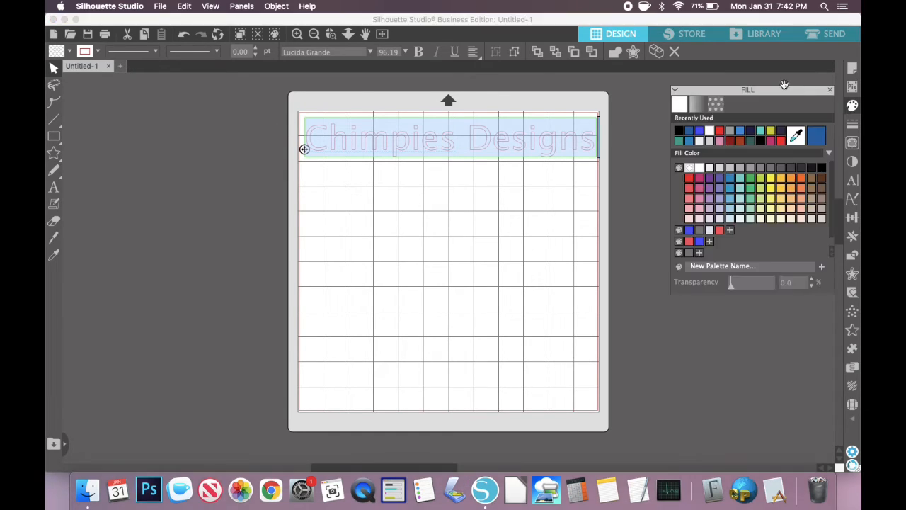
{"action": "left_click", "coordinate": [722, 122]}
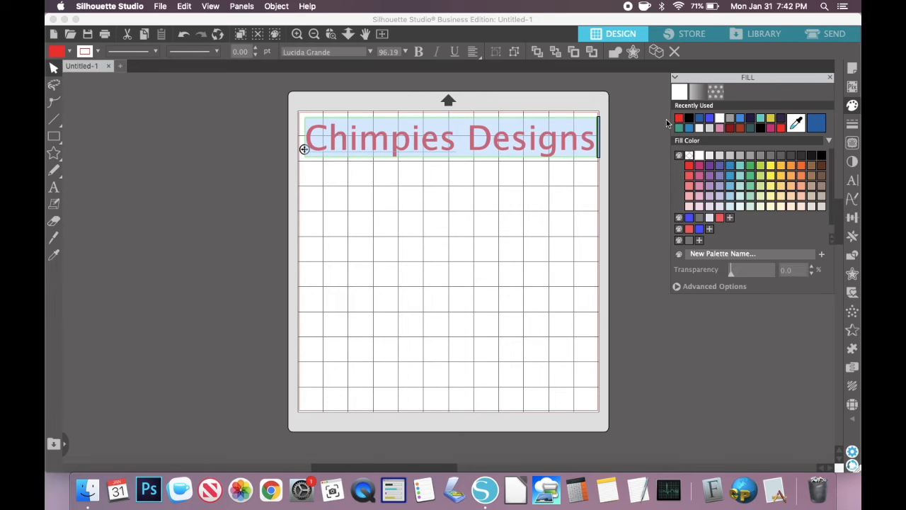
{"action": "left_click", "coordinate": [507, 196]}
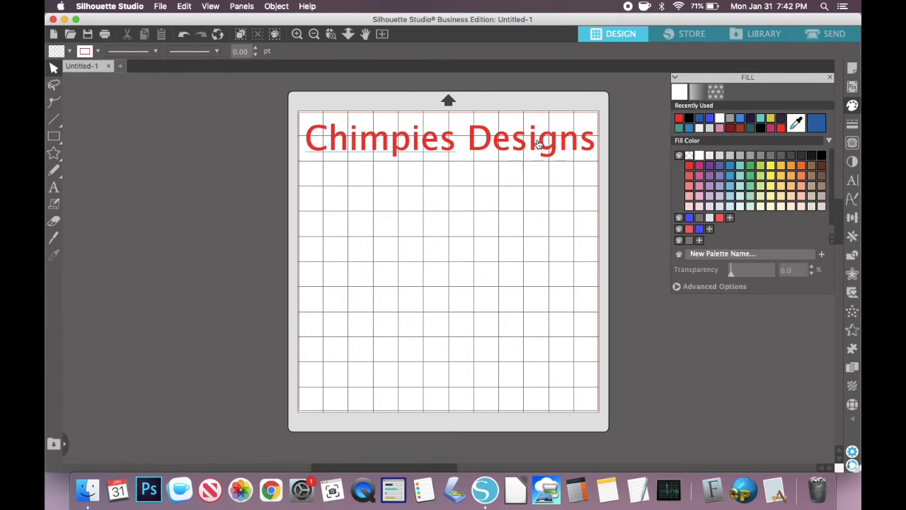
{"action": "double_click", "coordinate": [586, 144]}
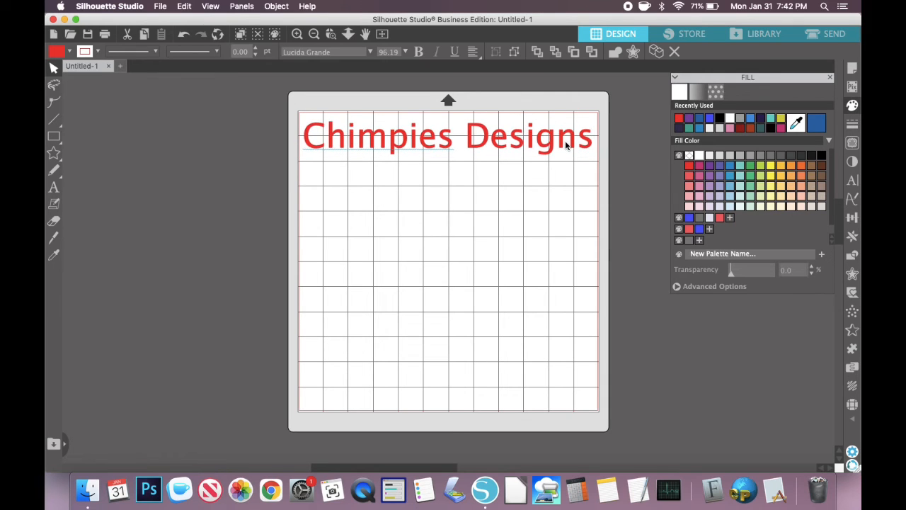
{"action": "left_click", "coordinate": [558, 161]}
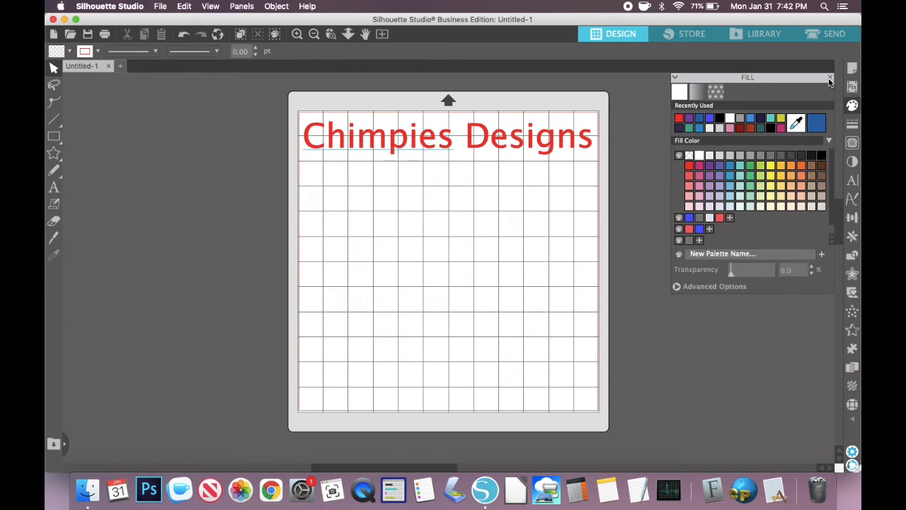
Close the fill settings, go to the cut setup and assign the Cut style to the "Chimpies Designs" text
{"action": "left_click", "coordinate": [830, 78]}
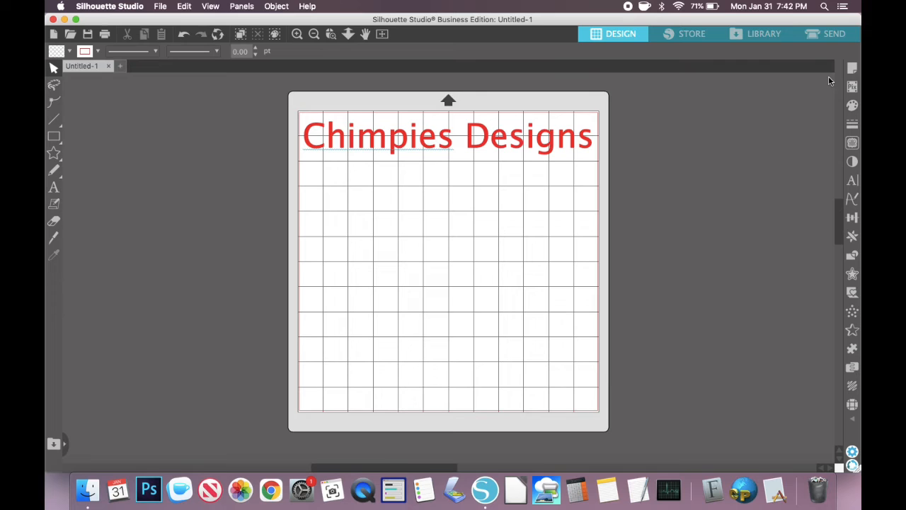
{"action": "left_click", "coordinate": [832, 33]}
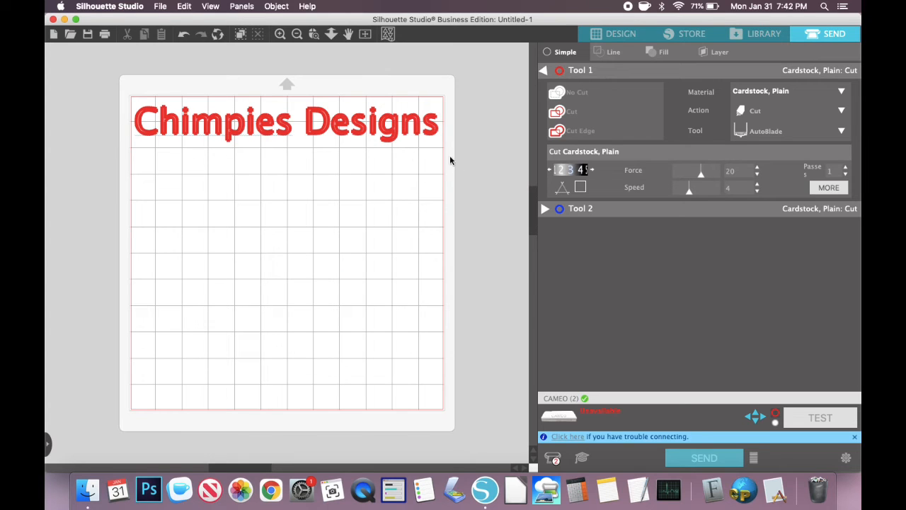
{"action": "left_click", "coordinate": [587, 117]}
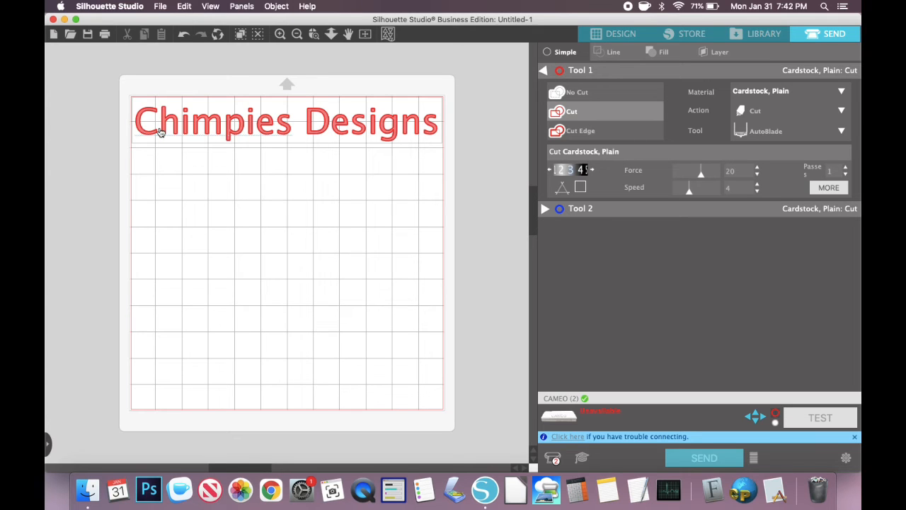
{"action": "scroll", "coordinate": [161, 132], "scroll_direction": "up", "scroll_amount": 2}
{"action": "scroll", "coordinate": [161, 132], "scroll_direction": "up", "scroll_amount": 4}
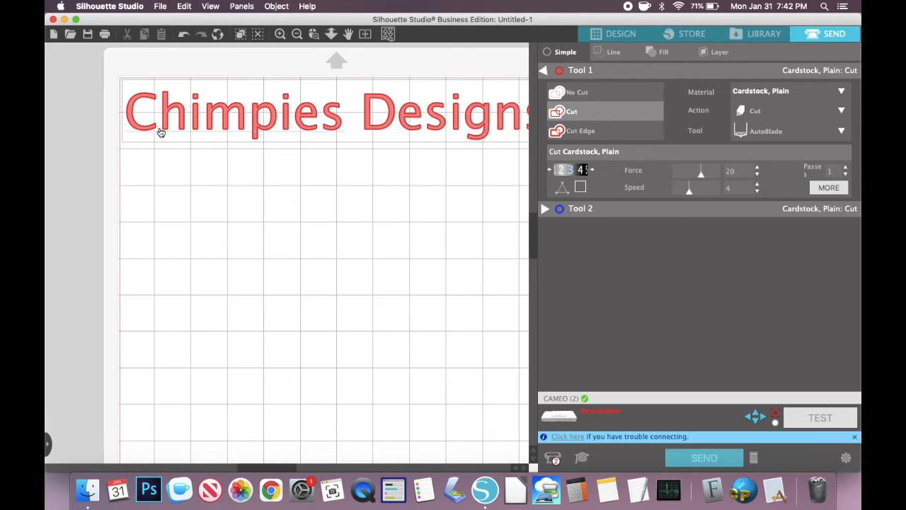
{"action": "scroll", "coordinate": [161, 132], "scroll_direction": "up", "scroll_amount": 3}
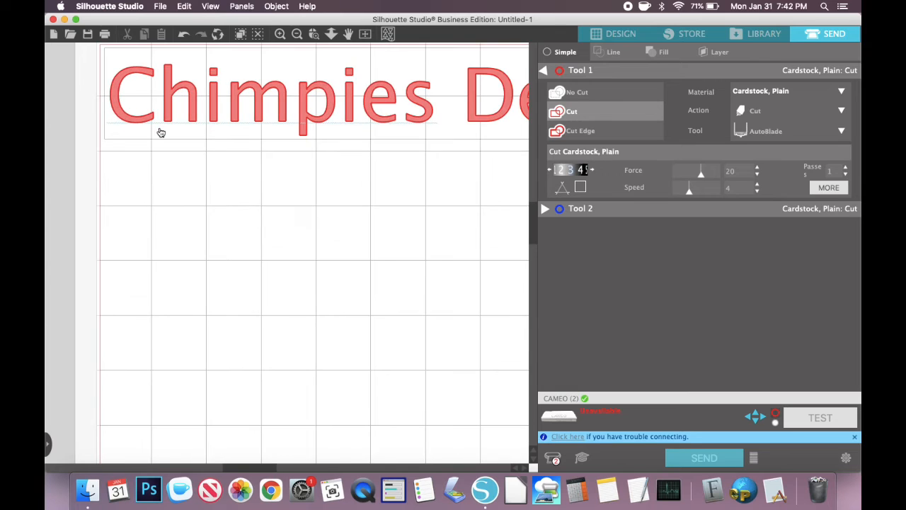
{"action": "scroll", "coordinate": [161, 132], "scroll_direction": "up", "scroll_amount": 3}
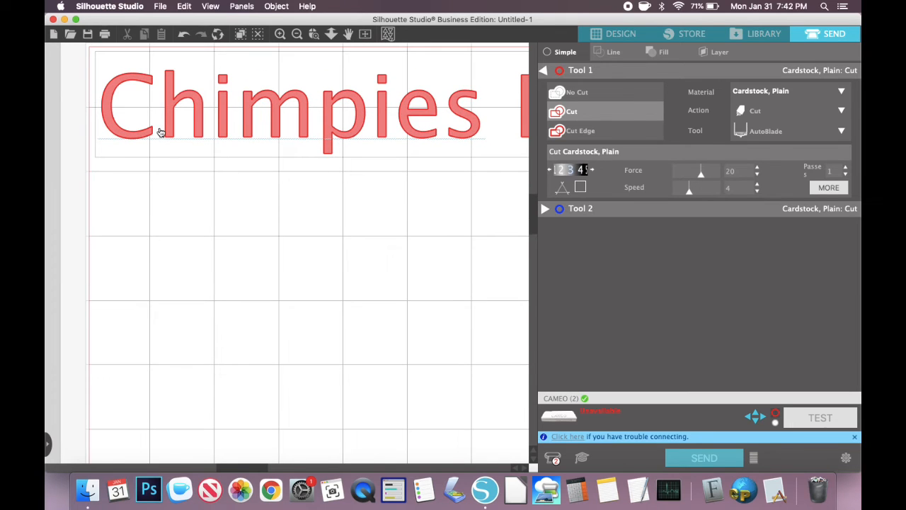
{"action": "scroll", "coordinate": [161, 132], "scroll_direction": "up", "scroll_amount": 4}
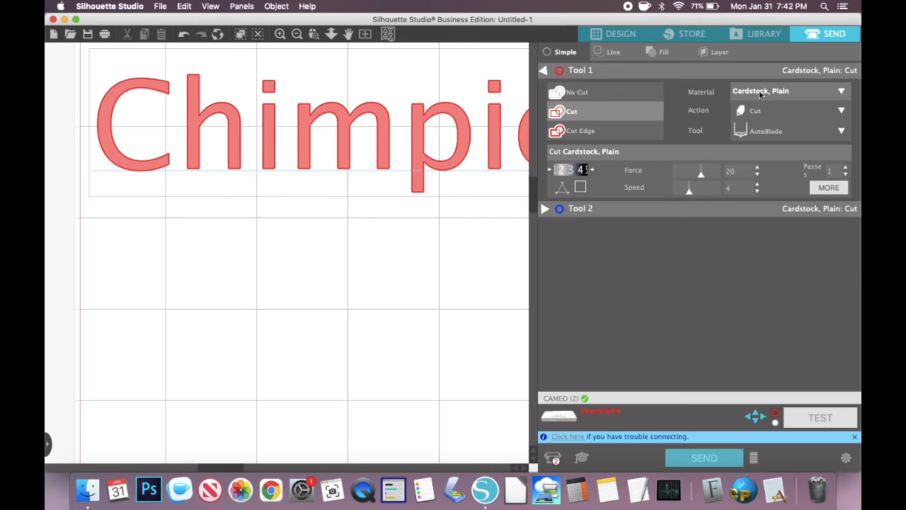
Search the material list for "glos" and set Tool 1's material to Vinyl, Glossy
{"action": "left_click", "coordinate": [796, 90]}
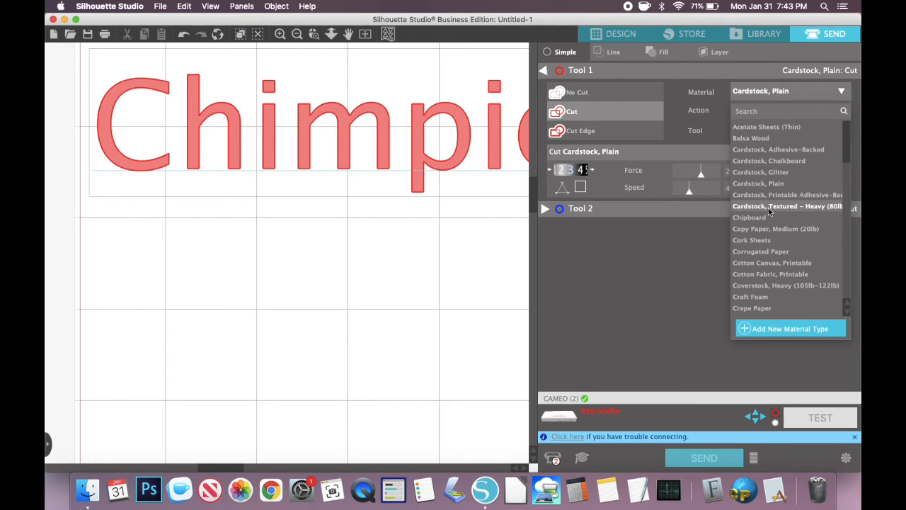
{"action": "scroll", "coordinate": [768, 208], "scroll_direction": "down", "scroll_amount": 5}
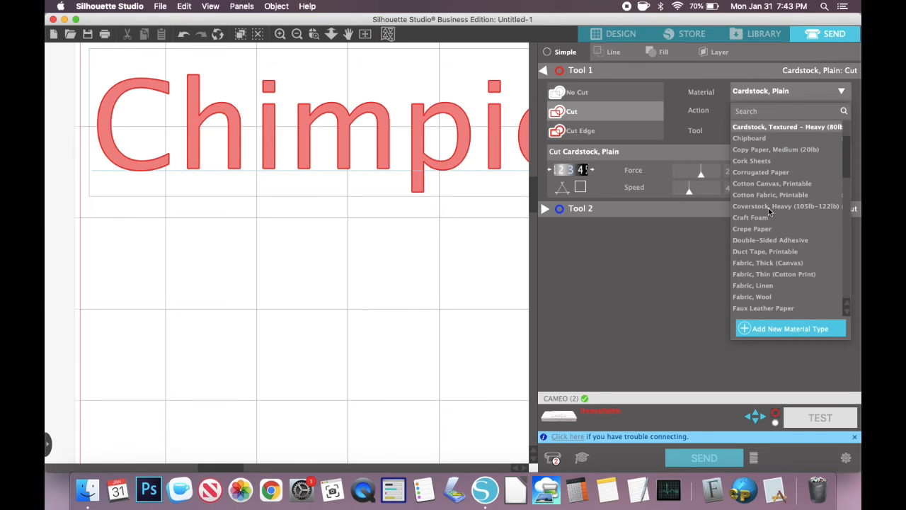
{"action": "left_click", "coordinate": [763, 113]}
{"action": "type", "text": "ht"}
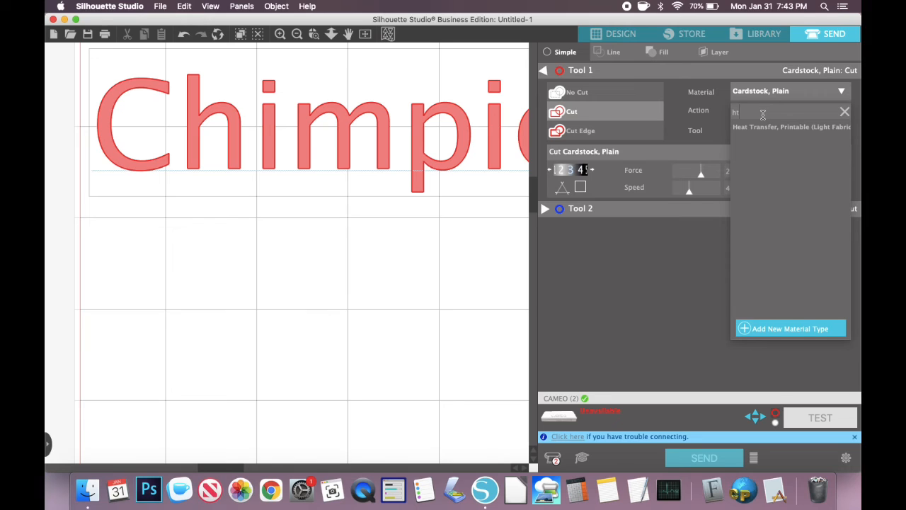
{"action": "key", "text": "BackSpace"}
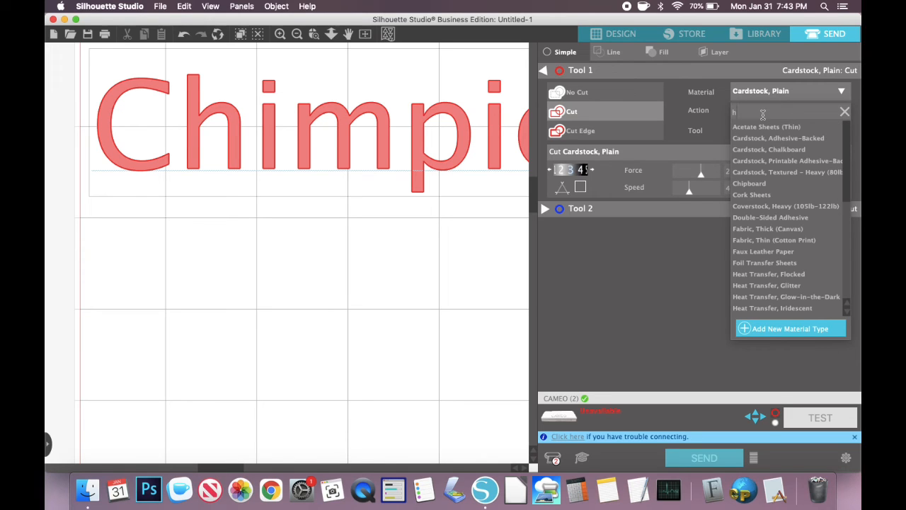
{"action": "key", "text": "BackSpace"}
{"action": "type", "text": "glos"}
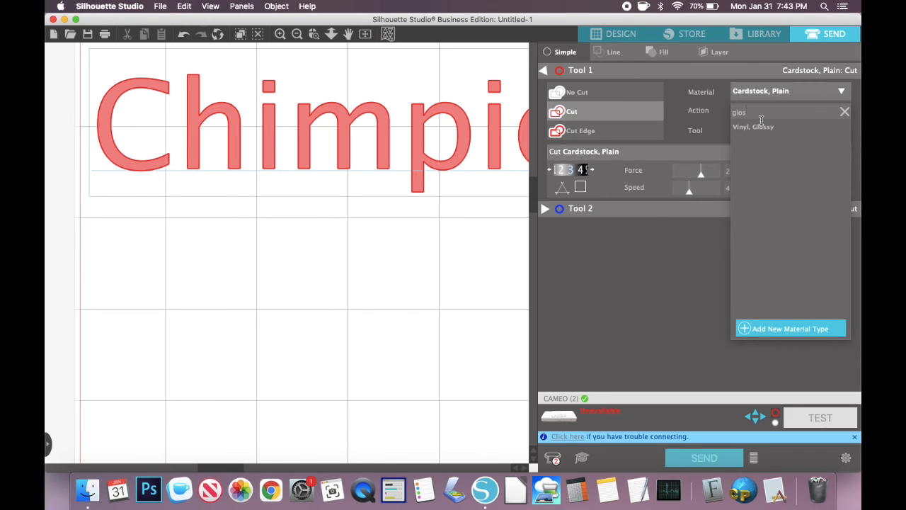
{"action": "left_click", "coordinate": [761, 128]}
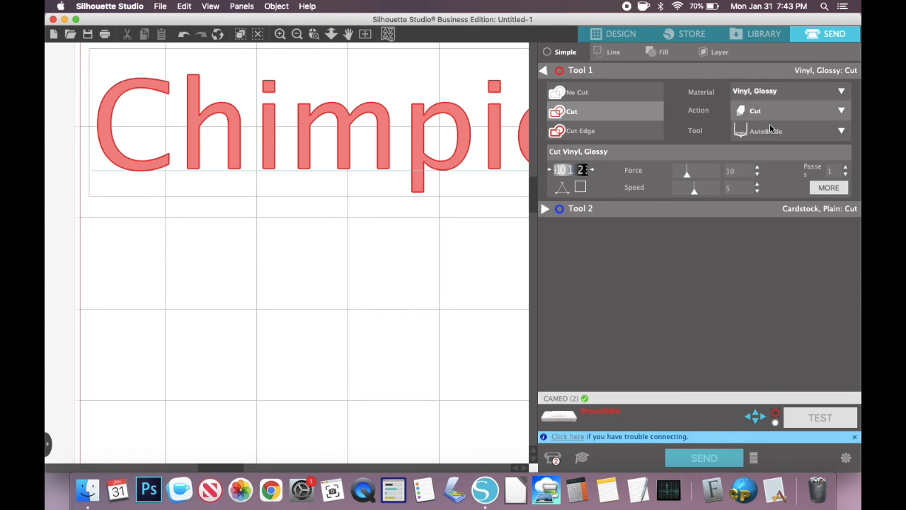
Review the available blades and set Tool 1's cutting tool to Ratchet Blade
{"action": "left_click", "coordinate": [777, 132]}
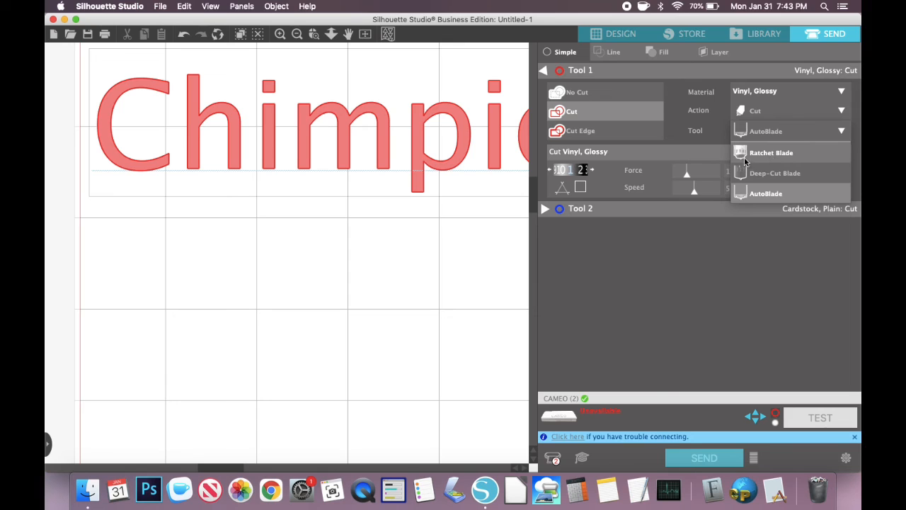
{"action": "left_click", "coordinate": [745, 271]}
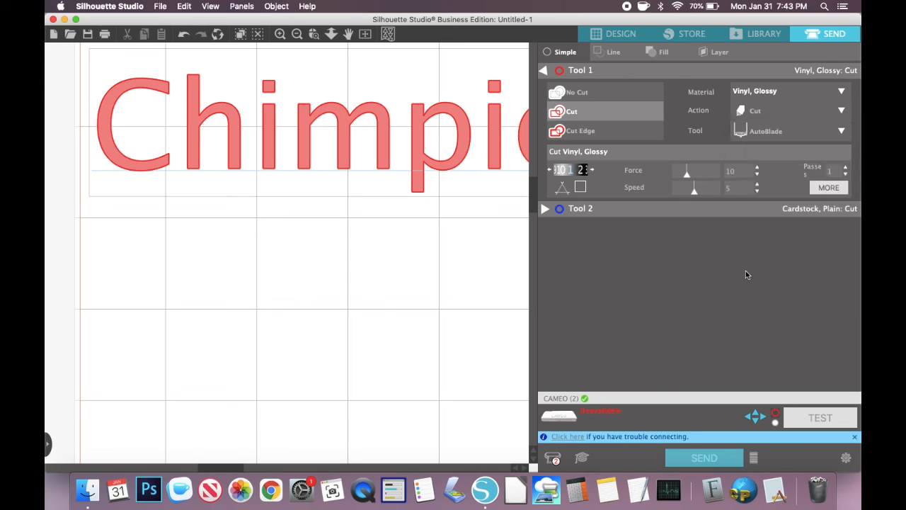
{"action": "left_click", "coordinate": [761, 135]}
{"action": "left_click", "coordinate": [760, 156]}
Return to the design workspace with the full width of the "Chimpies Designs" text in view
{"action": "left_click", "coordinate": [628, 37]}
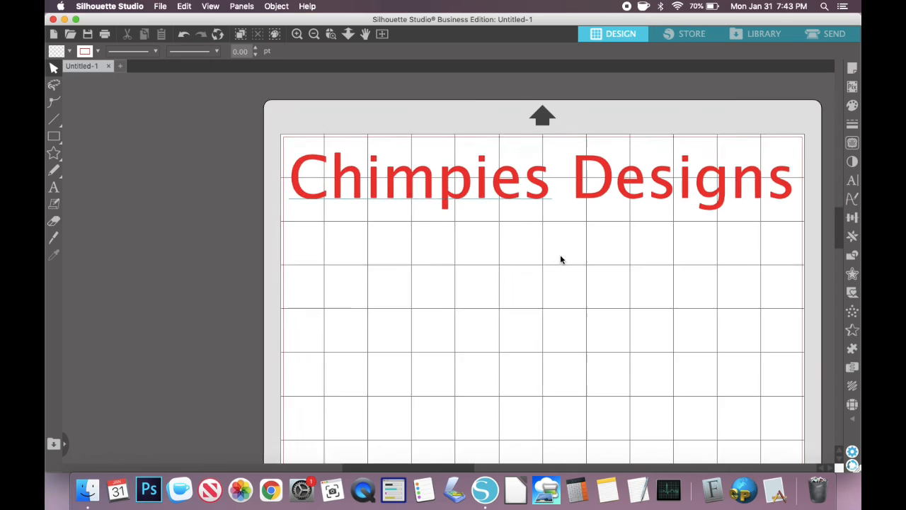
{"action": "scroll", "coordinate": [560, 259], "scroll_direction": "down", "scroll_amount": 1}
{"action": "scroll", "coordinate": [561, 260], "scroll_direction": "down", "scroll_amount": 1}
{"action": "scroll", "coordinate": [560, 259], "scroll_direction": "right", "scroll_amount": 1}
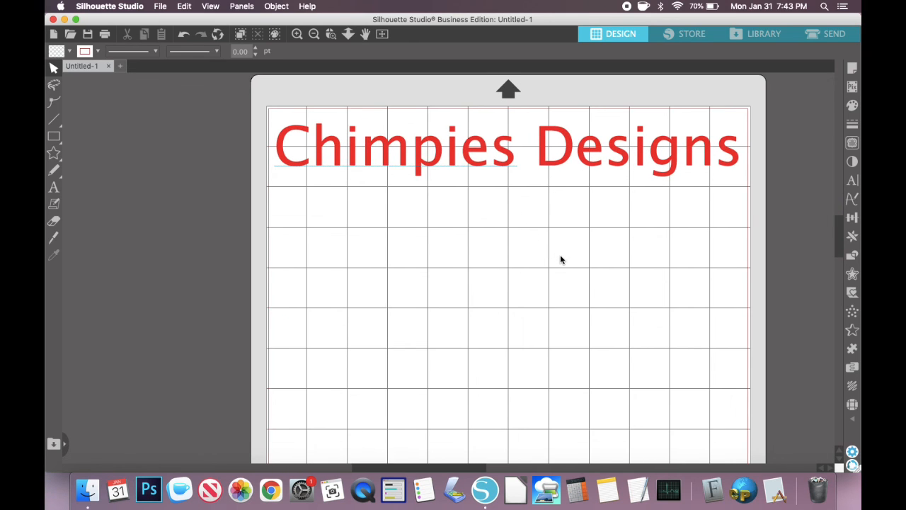
{"action": "scroll", "coordinate": [560, 260], "scroll_direction": "down", "scroll_amount": 1}
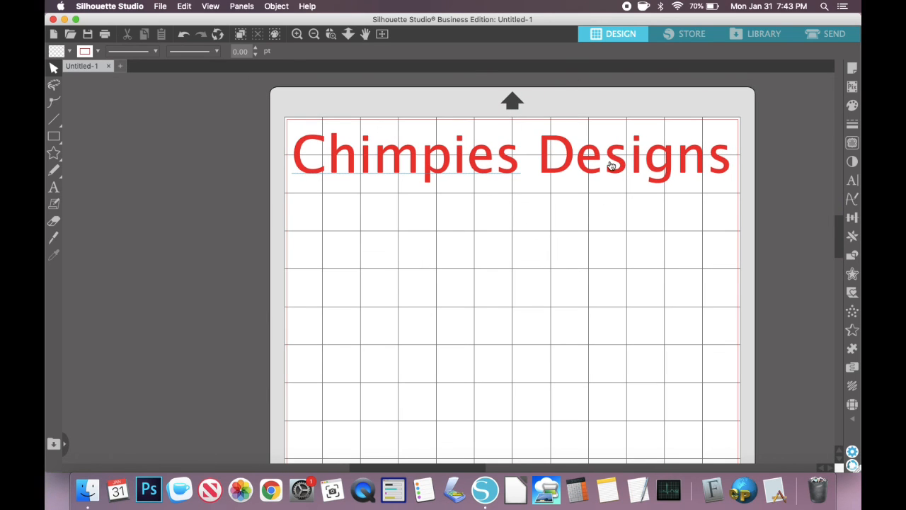
{"action": "double_click", "coordinate": [607, 165]}
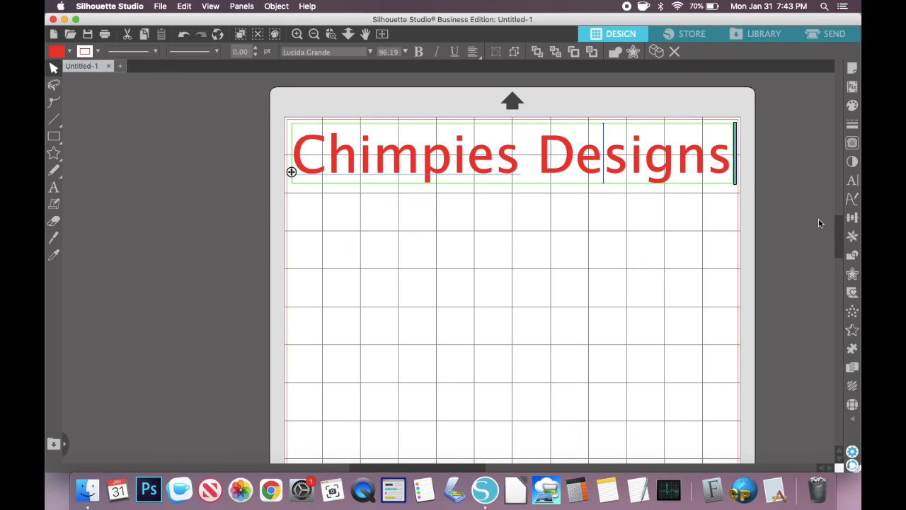
{"action": "left_click_drag", "start_coordinate": [729, 152], "coordinate": [242, 141]}
{"action": "left_click", "coordinate": [478, 247]}
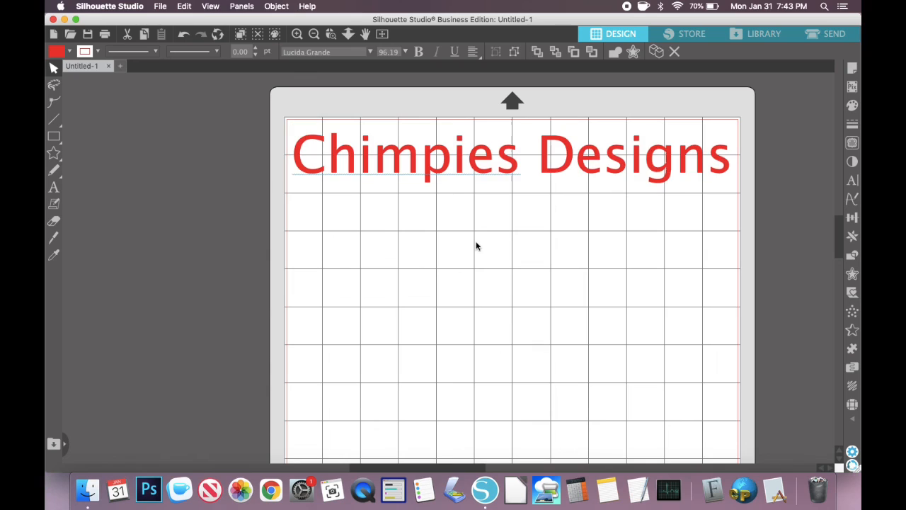